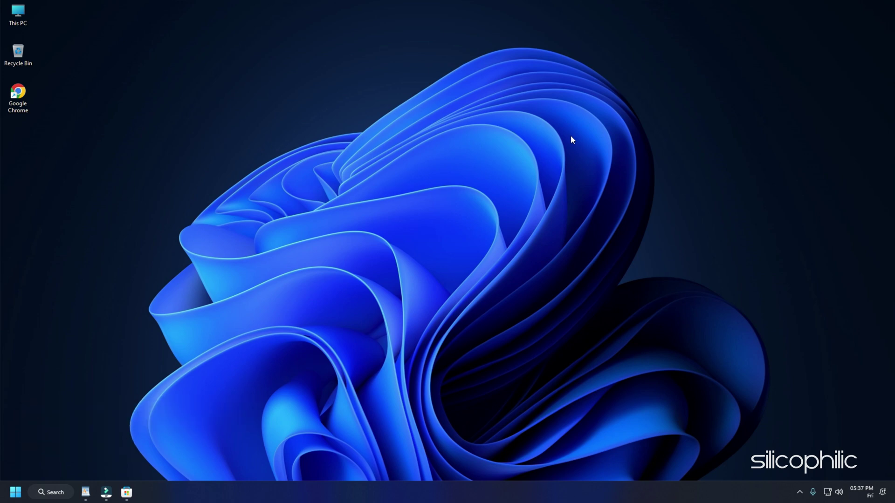
# Step: Open Microsoft Store and search 'mine' to reach the Minecraft Launcher product page
pyautogui.click(127, 492)
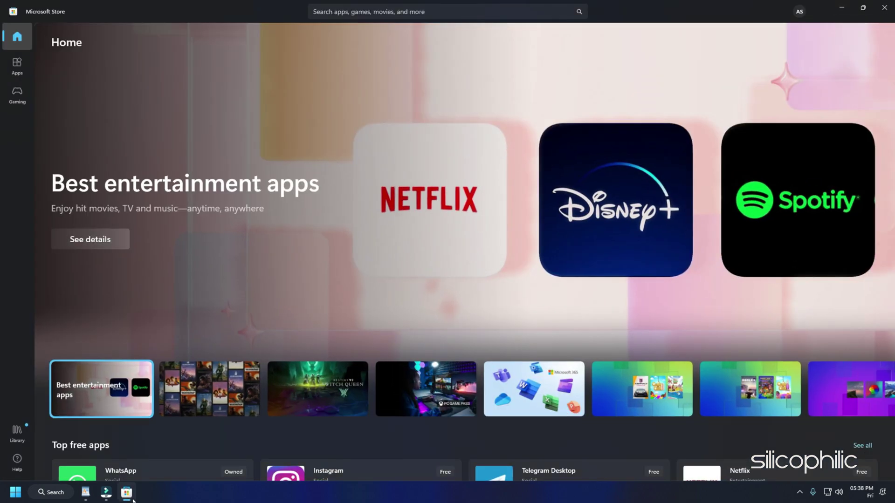
pyautogui.click(327, 12)
pyautogui.write('mine')
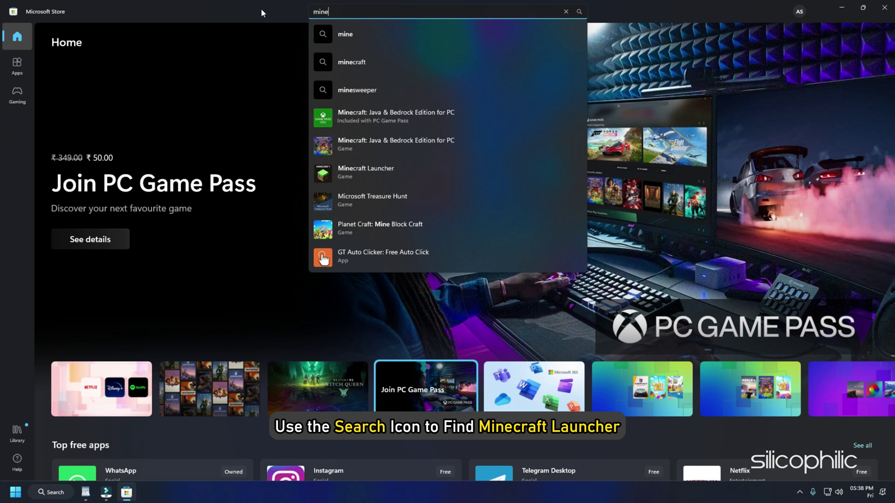
pyautogui.click(436, 172)
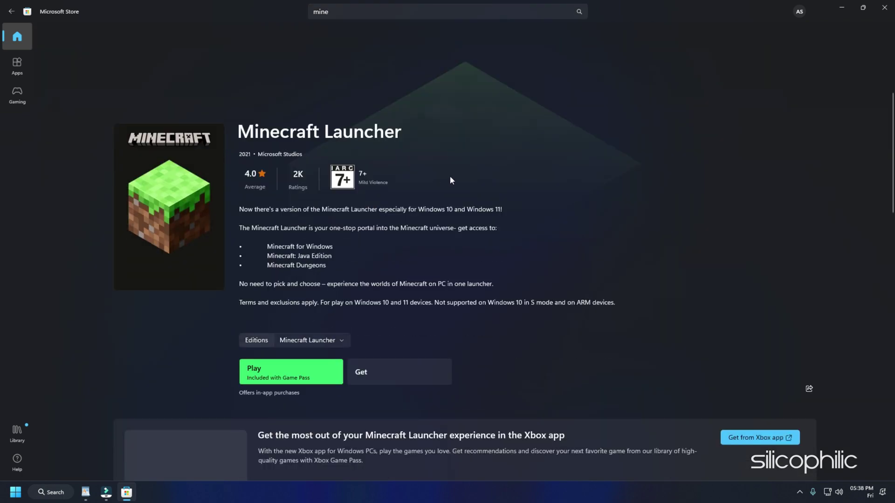
# Step: Sign out of the Store account and reopen the account menu to sign in again
pyautogui.click(799, 11)
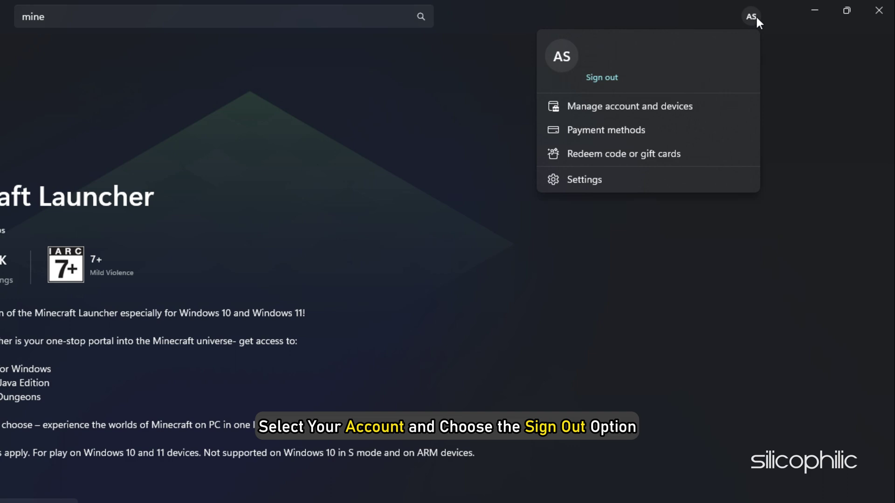
pyautogui.click(600, 78)
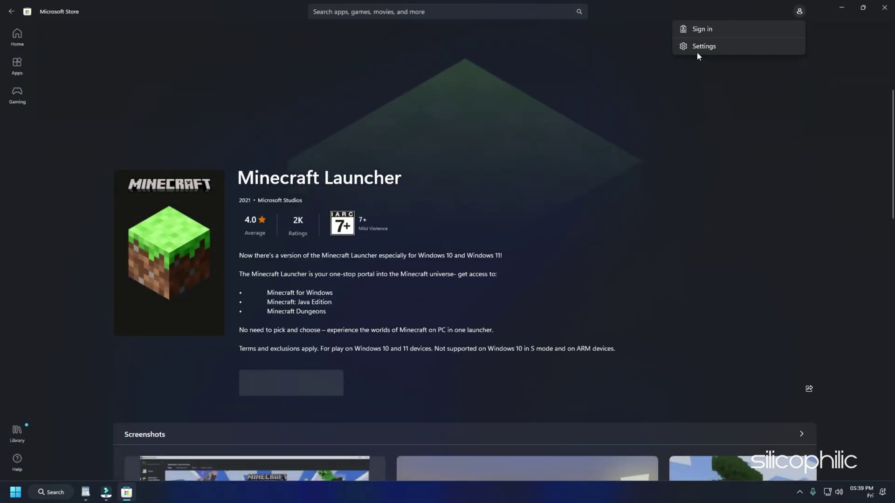
pyautogui.click(799, 11)
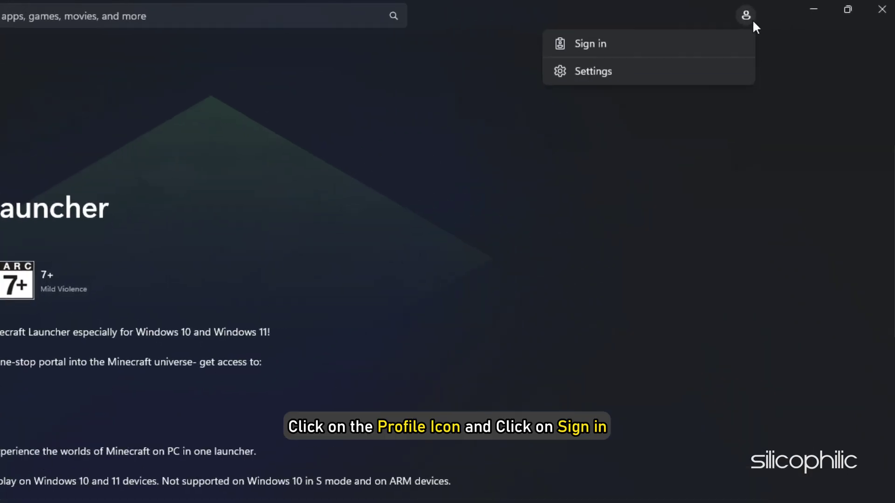
# Step: Sign back into the Store with the existing Microsoft account using the emailed verification code
pyautogui.click(655, 43)
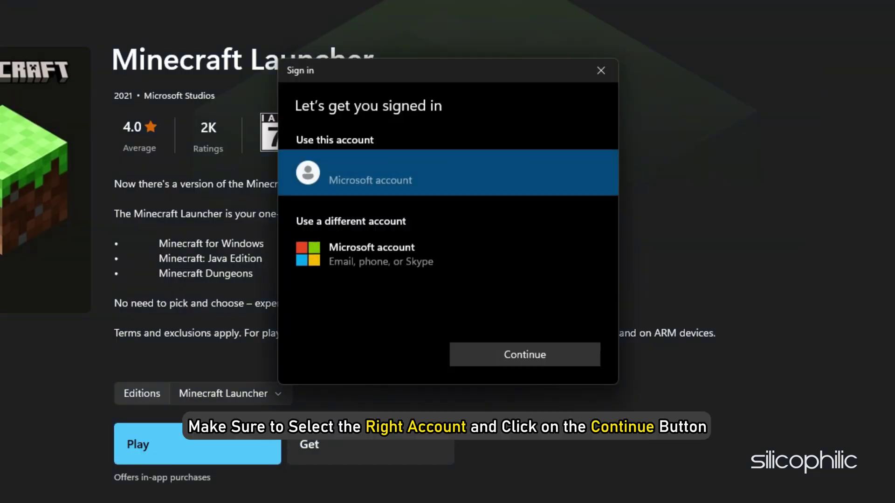
pyautogui.click(433, 182)
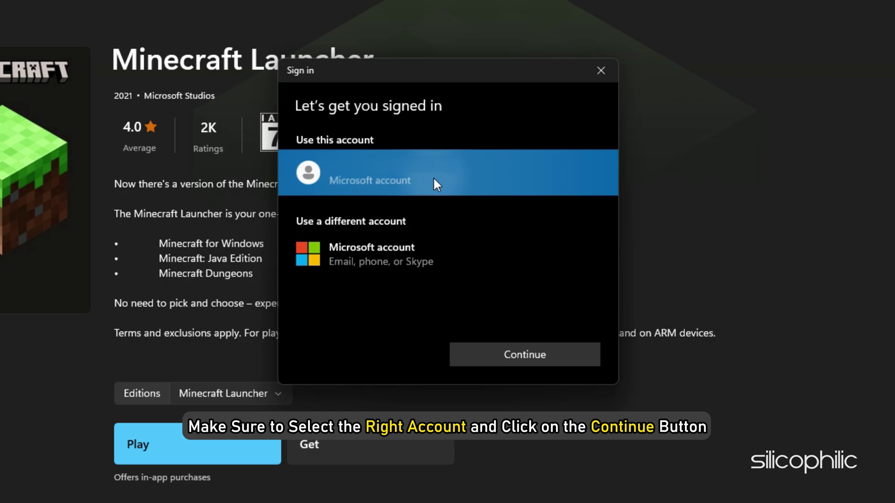
pyautogui.click(453, 355)
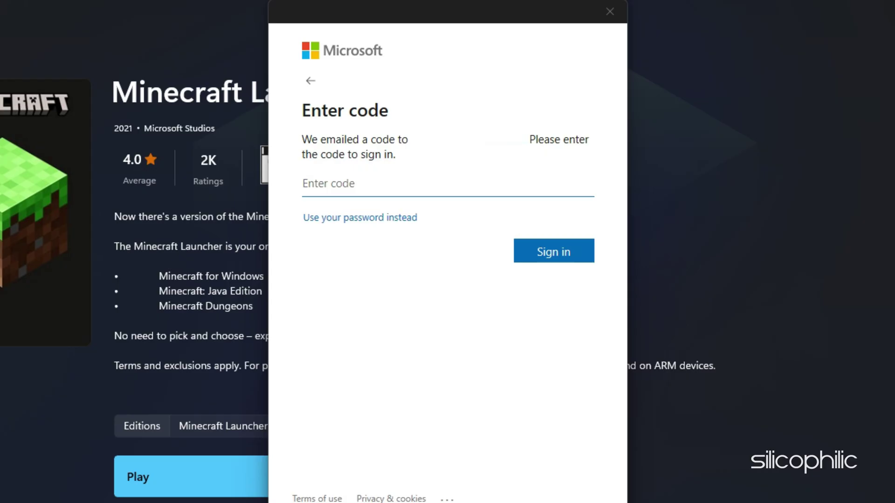
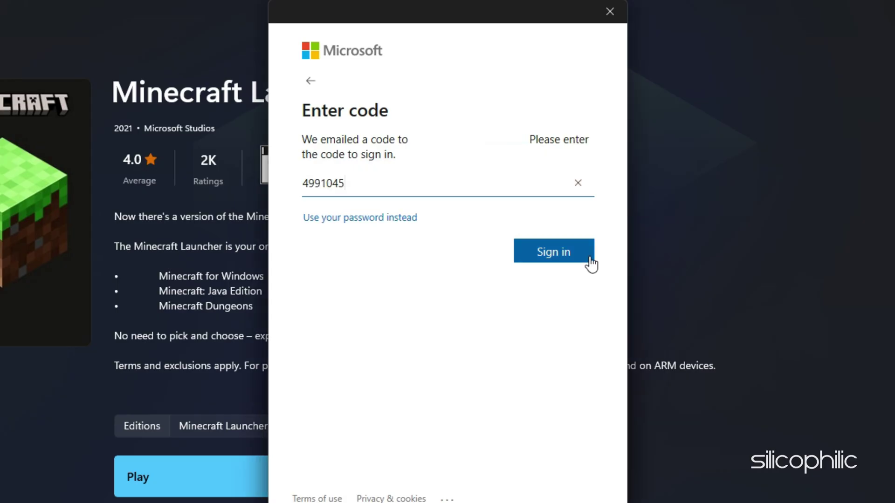
pyautogui.click(589, 257)
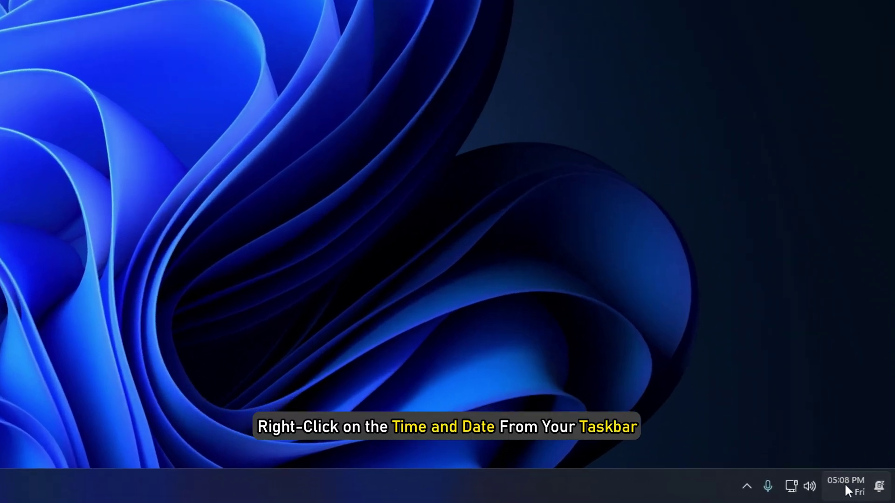
# Step: Bring up the taskbar clock's shortcut menu to adjust date and time
pyautogui.rightClick(861, 492)
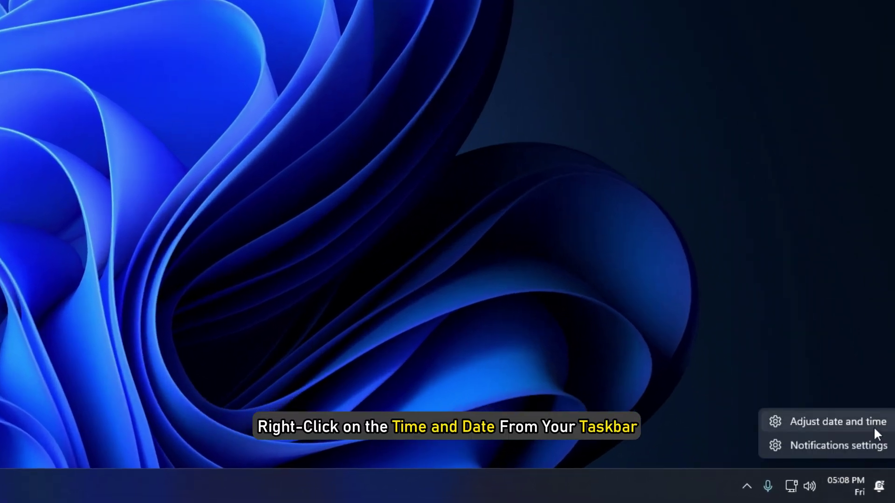
# Step: Turn on Set time automatically and sync the clock with the time server
pyautogui.click(839, 426)
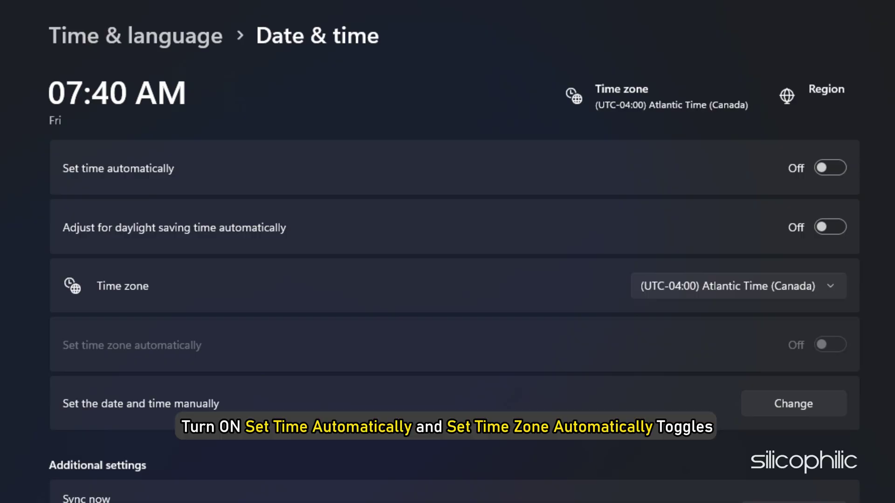
pyautogui.click(834, 168)
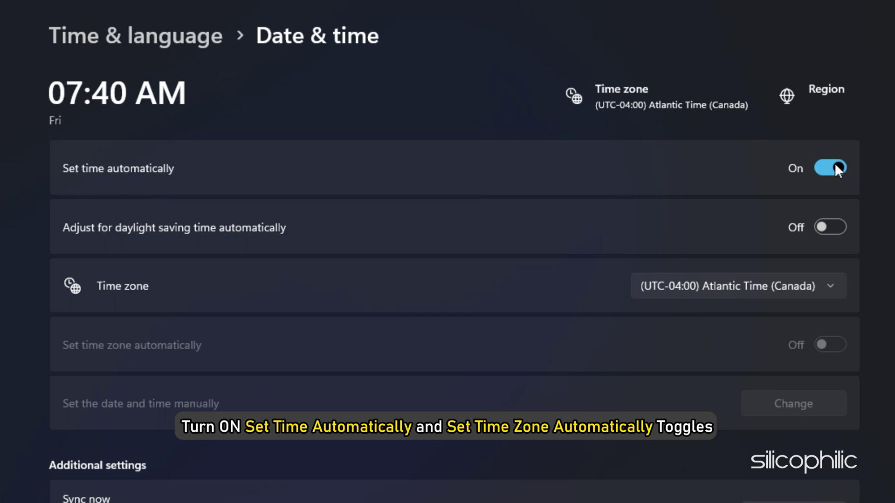
pyautogui.click(834, 343)
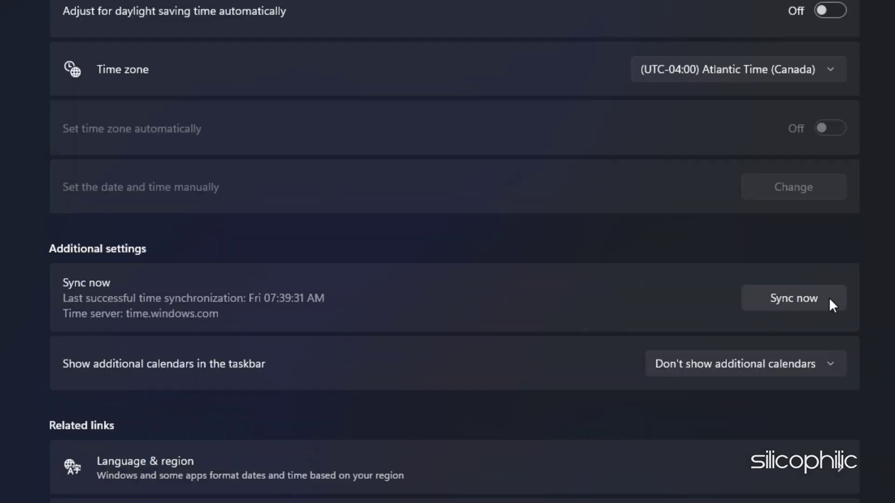
pyautogui.click(829, 299)
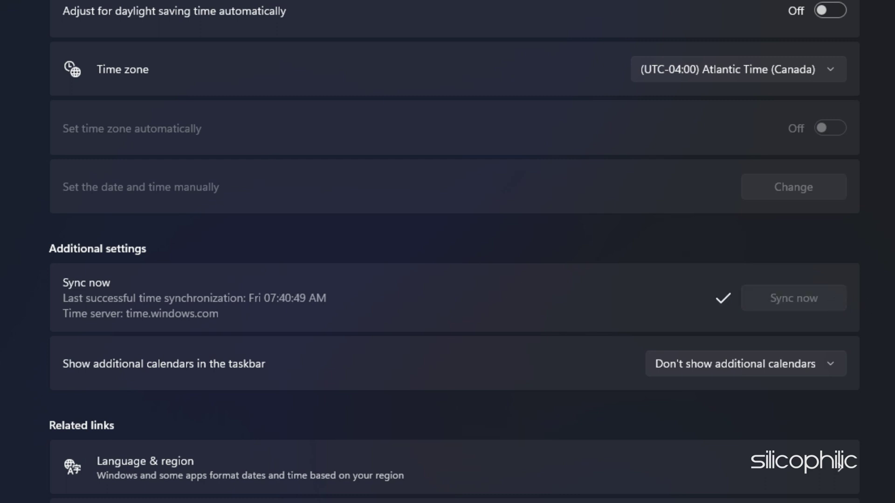
# Step: Check the time zone list, keeping Atlantic Time (Canada) selected
pyautogui.click(830, 69)
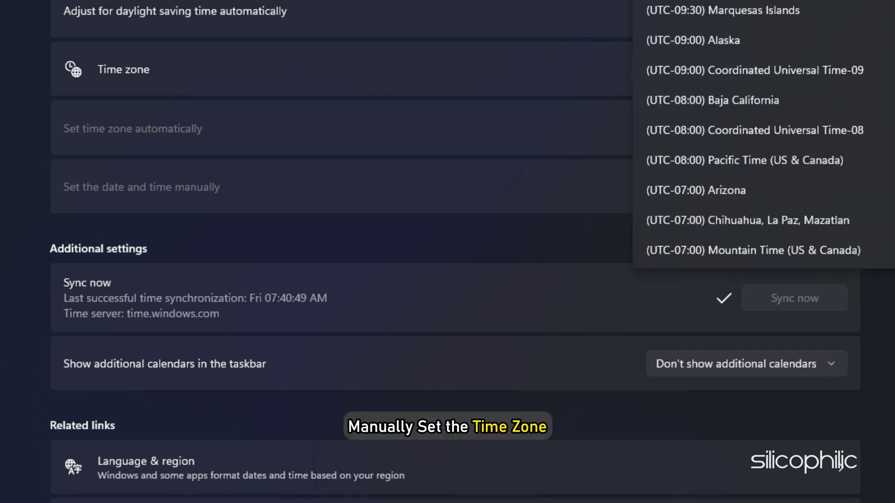
pyautogui.scroll(-10, 764, 140)
pyautogui.scroll(-15, 764, 140)
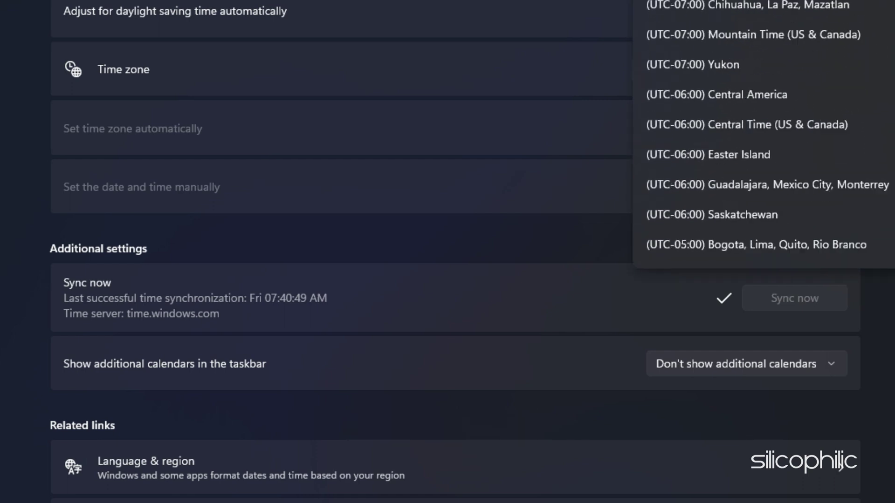
pyautogui.press('Return')
pyautogui.click(835, 65)
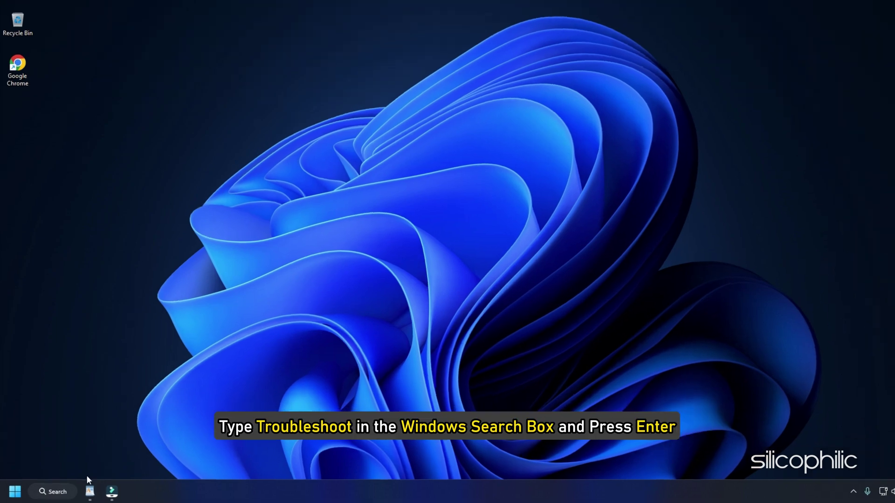
# Step: Search Windows for 'troubleshoot' and open Troubleshoot settings
pyautogui.click(51, 492)
pyautogui.write('tr')
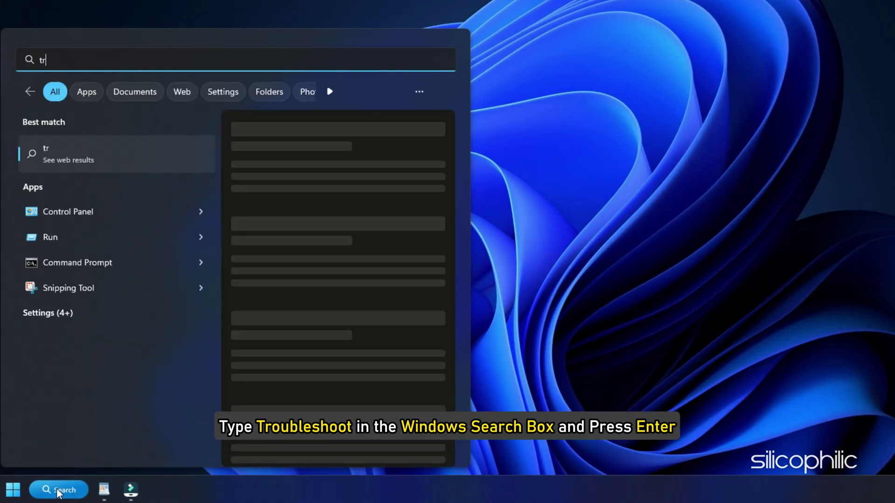
pyautogui.write('oubleshoot')
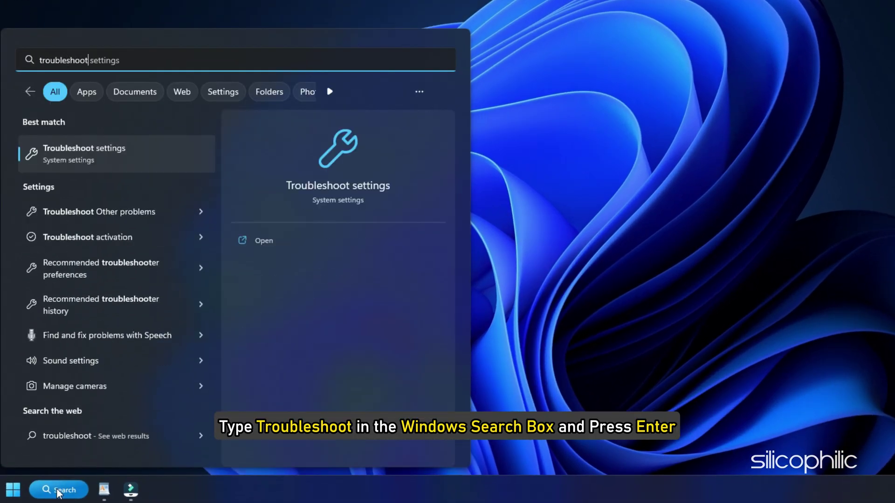
pyautogui.press('Return')
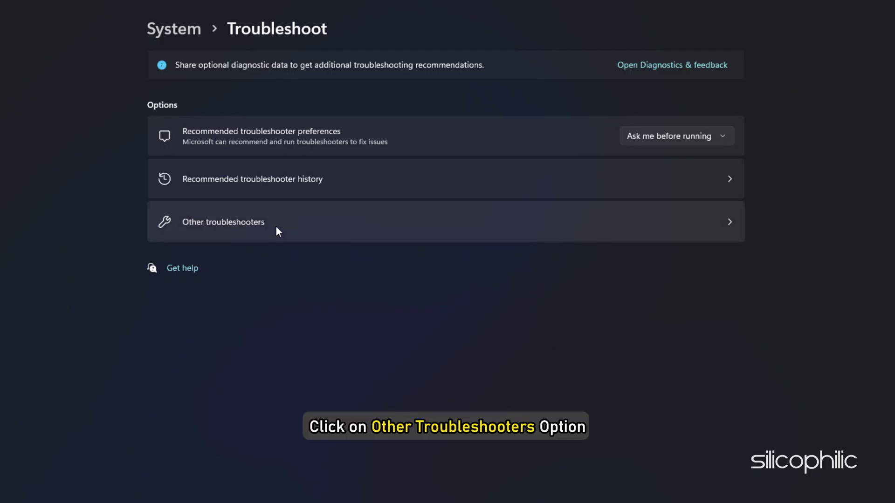
# Step: Run the Windows Store Apps troubleshooter from Other troubleshooters, then close Settings
pyautogui.click(276, 225)
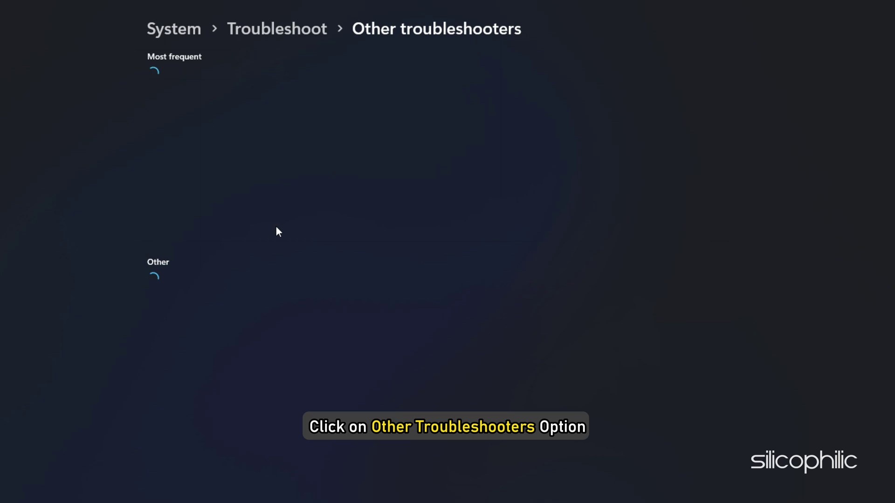
pyautogui.scroll(-5, 860, 247)
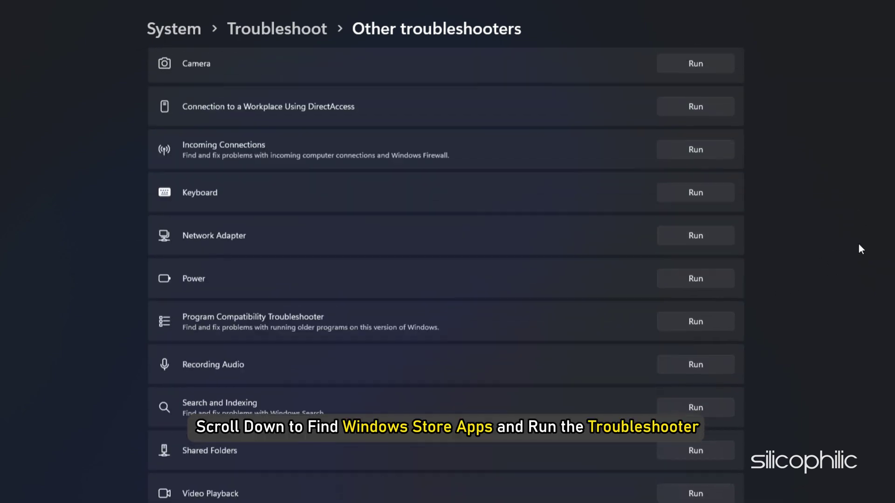
pyautogui.scroll(-3, 860, 250)
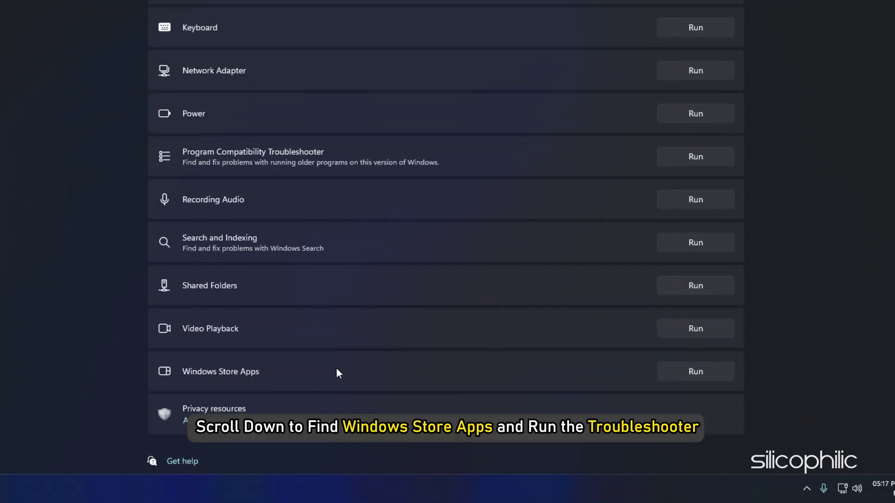
pyautogui.click(695, 371)
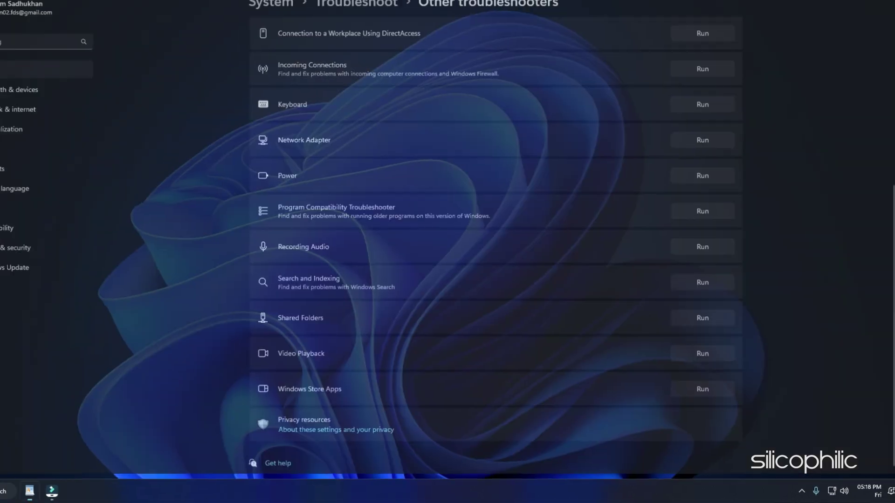
pyautogui.click(890, 13)
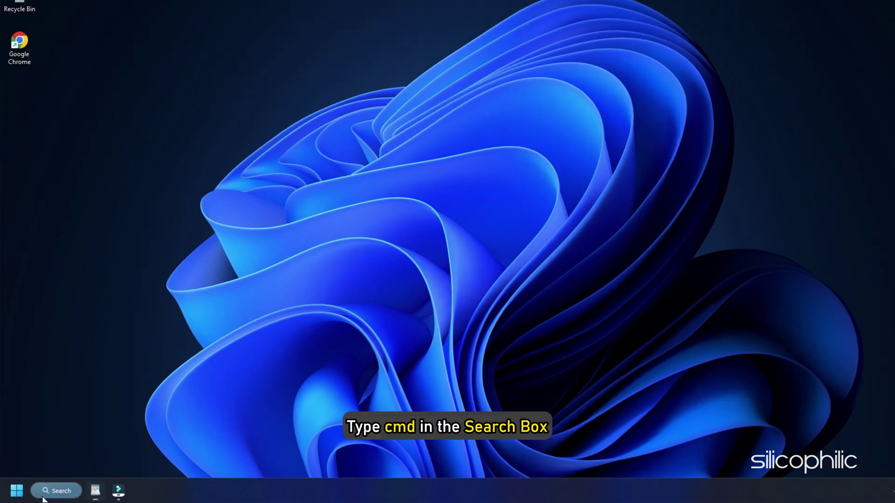
# Step: Search Windows for 'cmd' to find Command Prompt
pyautogui.click(41, 496)
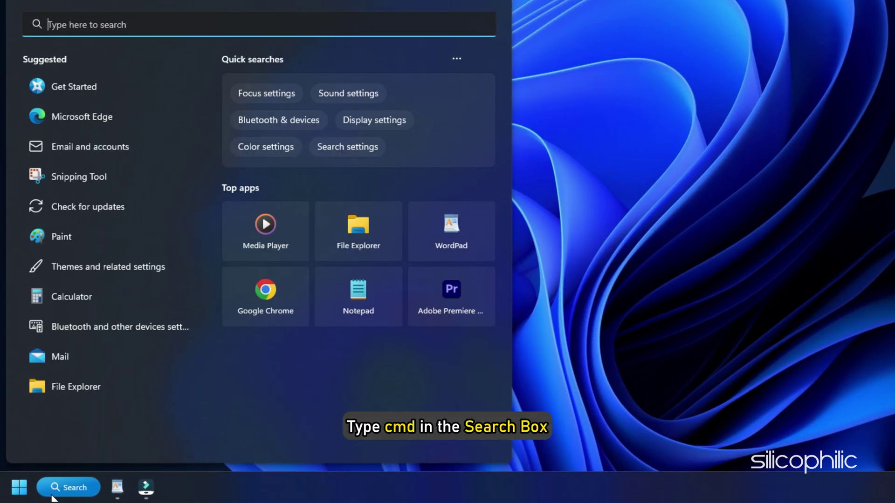
pyautogui.write('cmd')
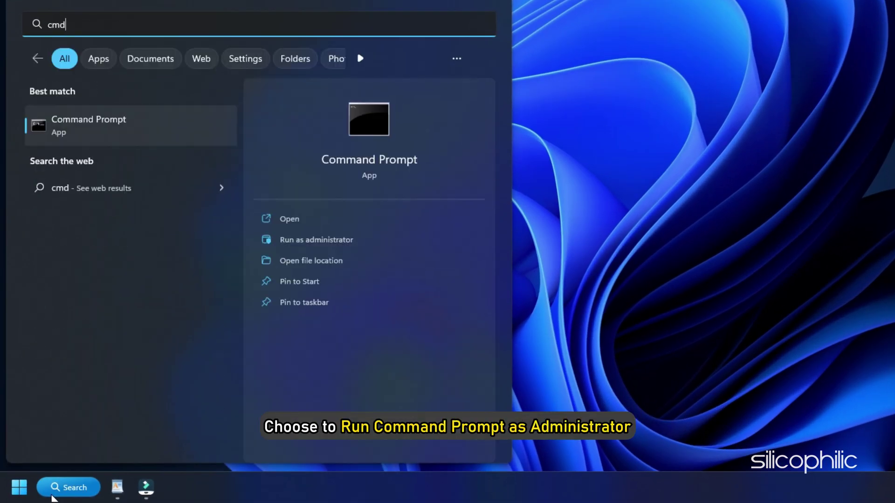
# Step: Run WSReset.exe in an administrator Command Prompt to reset the Store cache
pyautogui.click(359, 241)
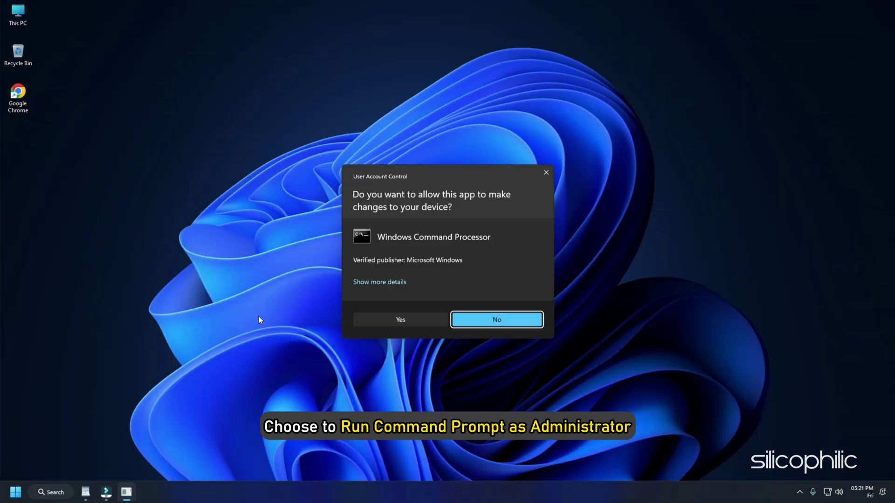
pyautogui.click(422, 320)
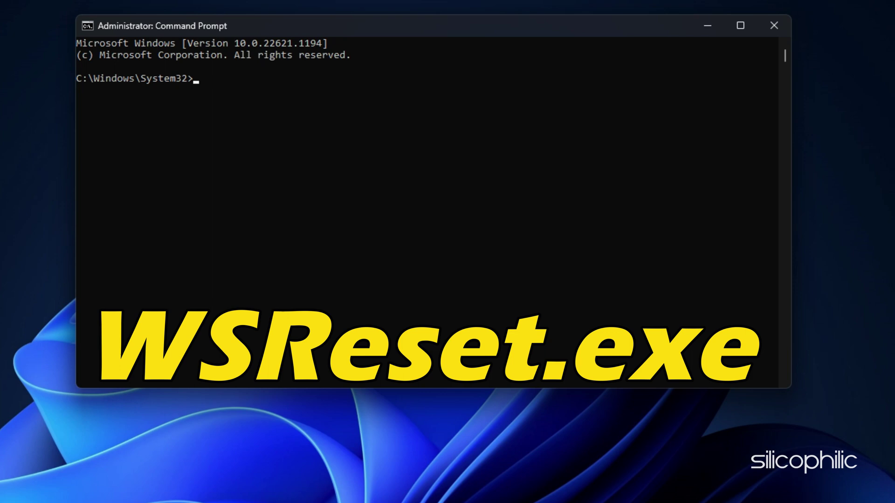
pyautogui.write('WSReset.exe')
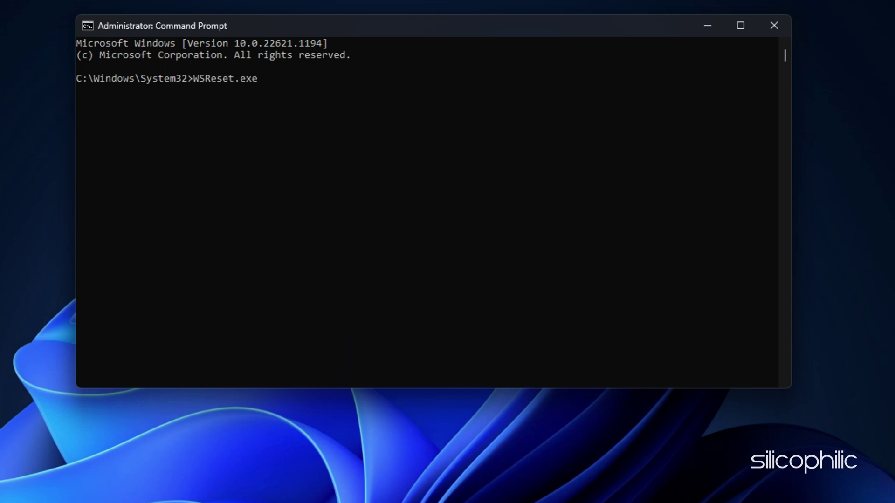
pyautogui.press('Return')
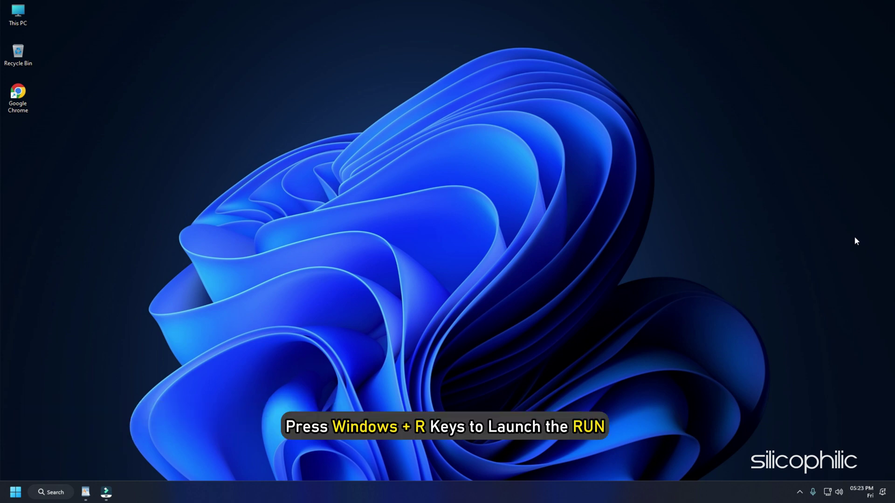
# Step: Open the Services console with services.msc from the Run box
pyautogui.press('super+r')
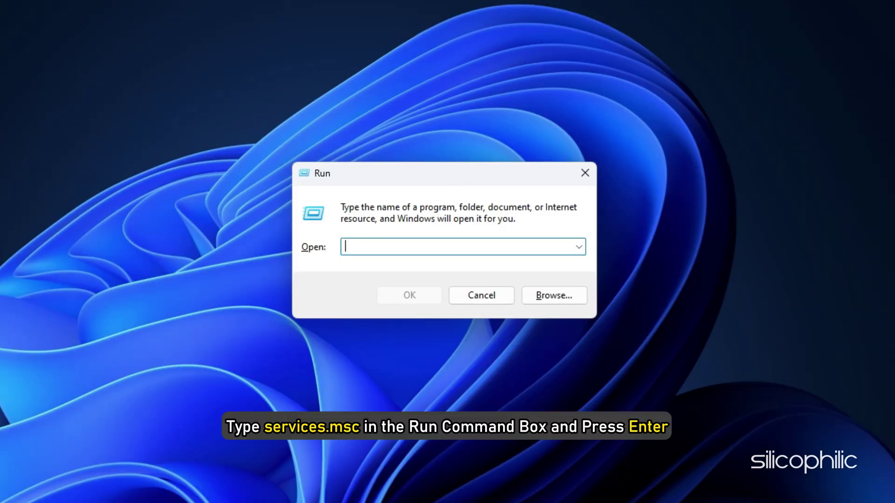
pyautogui.write('services.msc')
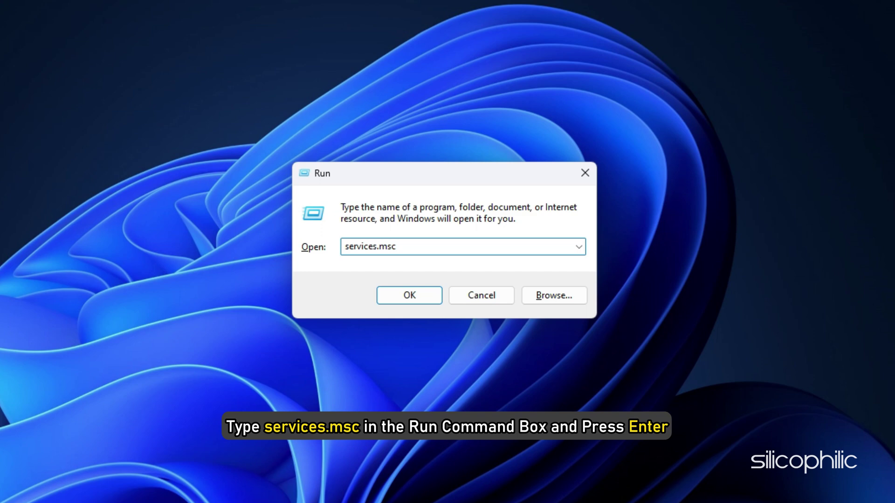
pyautogui.press('Return')
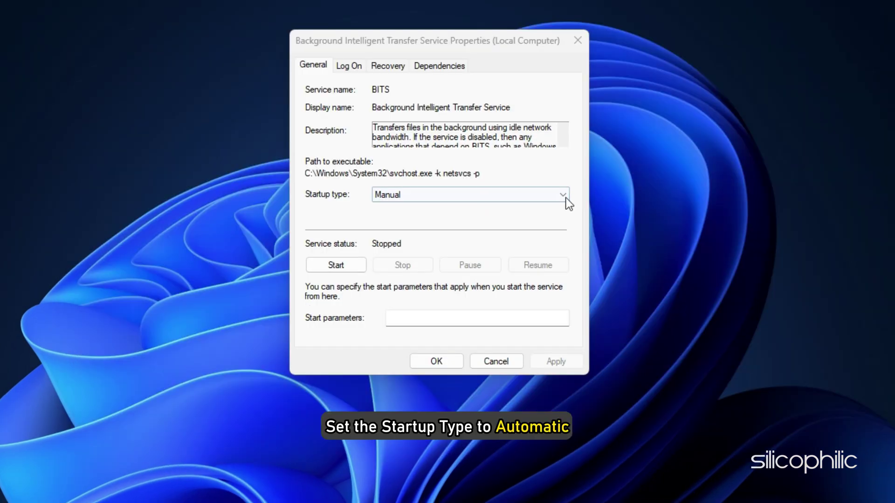
# Step: Set Background Intelligent Transfer Service startup to Automatic, apply, and restart it
pyautogui.click(566, 197)
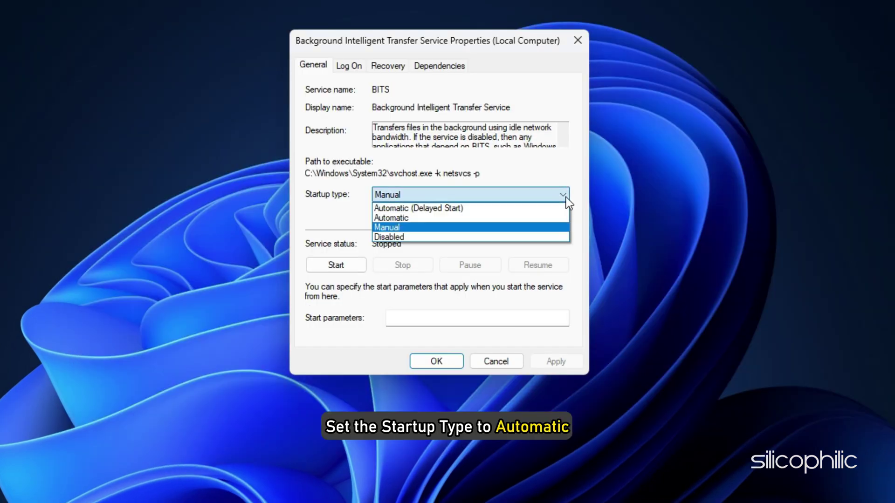
pyautogui.click(462, 217)
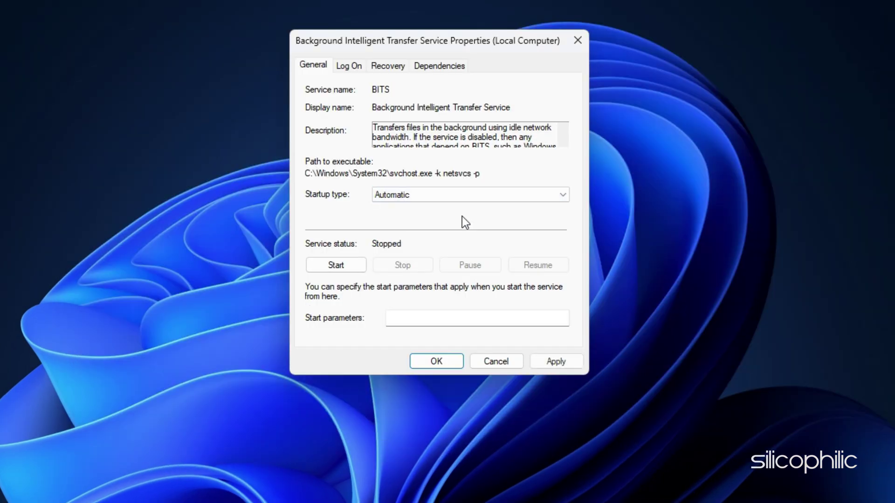
pyautogui.click(569, 363)
pyautogui.click(447, 366)
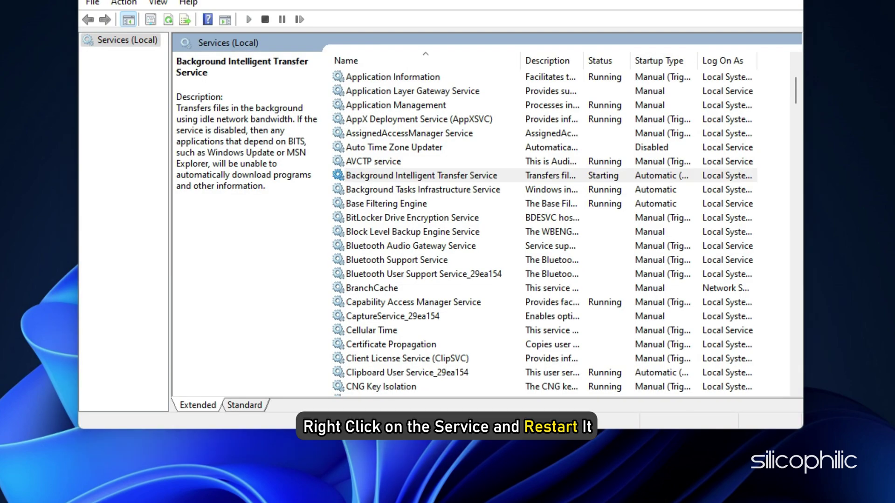
pyautogui.rightClick(510, 177)
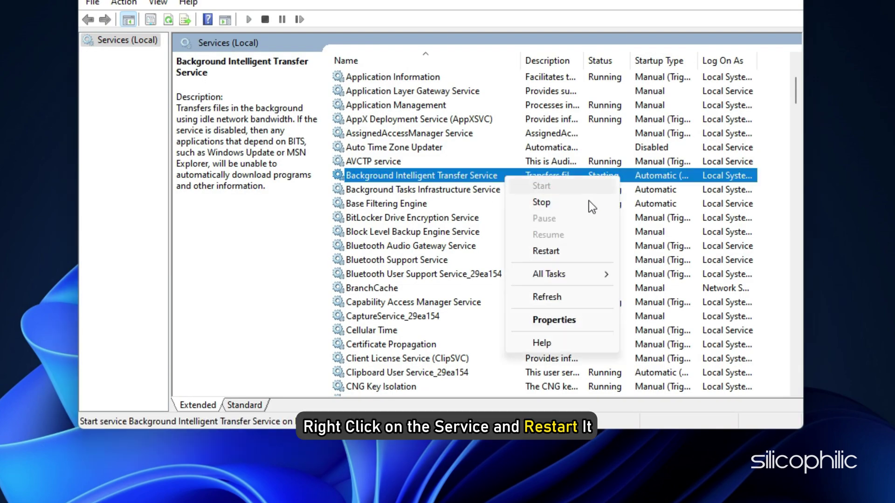
pyautogui.click(580, 253)
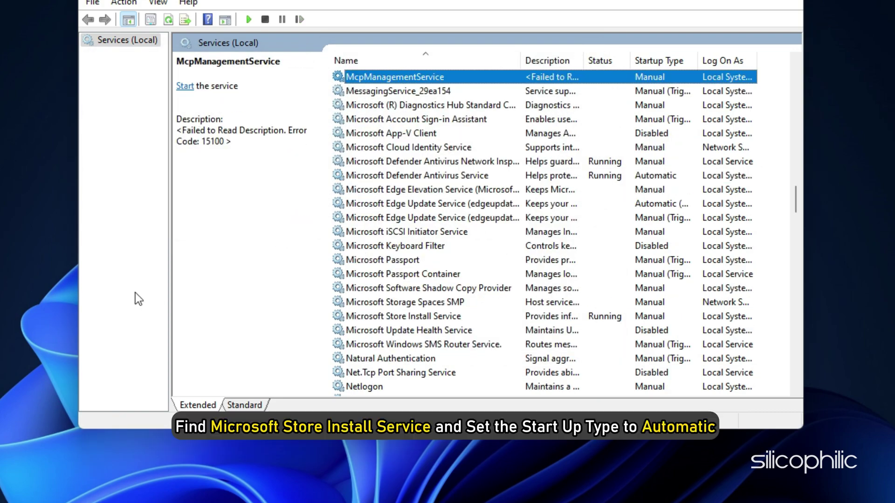
# Step: Set Microsoft Store Install Service startup type to Automatic
pyautogui.click(411, 318)
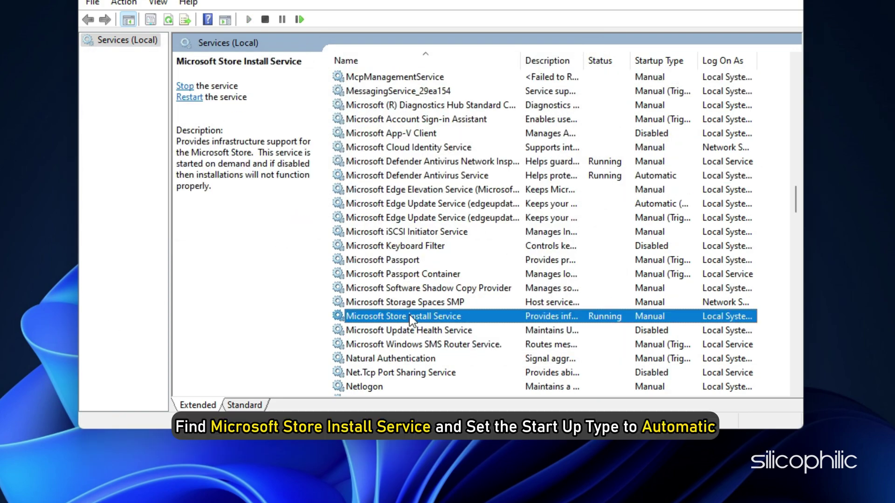
pyautogui.doubleClick(409, 315)
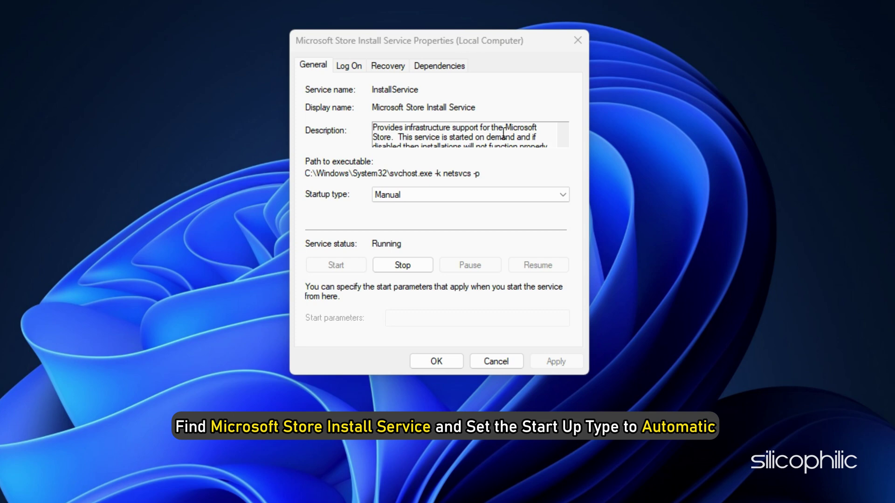
pyautogui.click(550, 195)
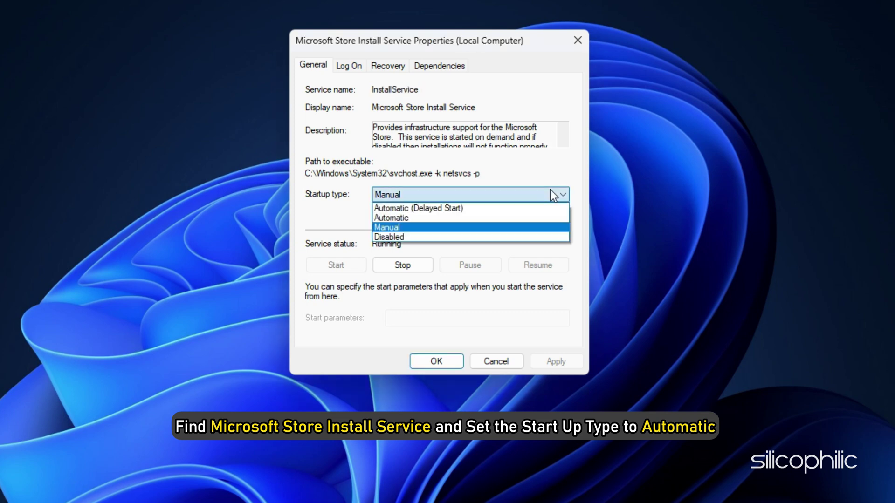
pyautogui.click(454, 217)
pyautogui.click(550, 361)
pyautogui.click(456, 363)
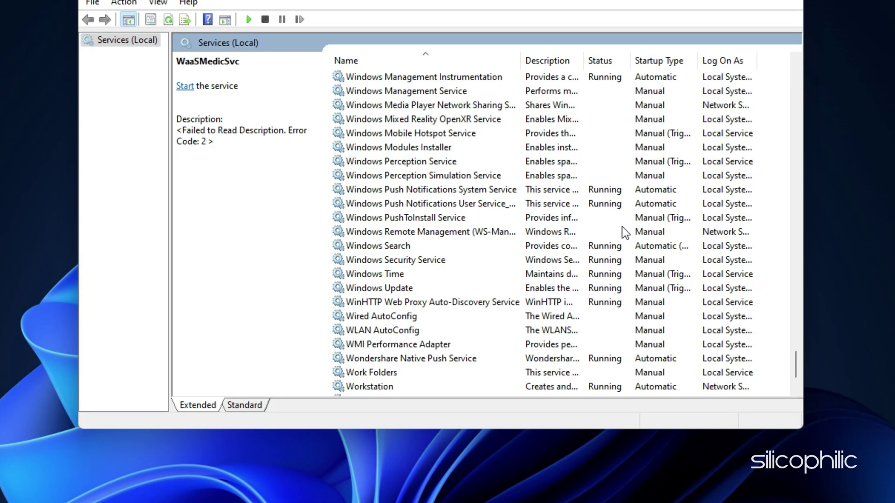
# Step: Set Windows Update startup type to Automatic
pyautogui.click(404, 290)
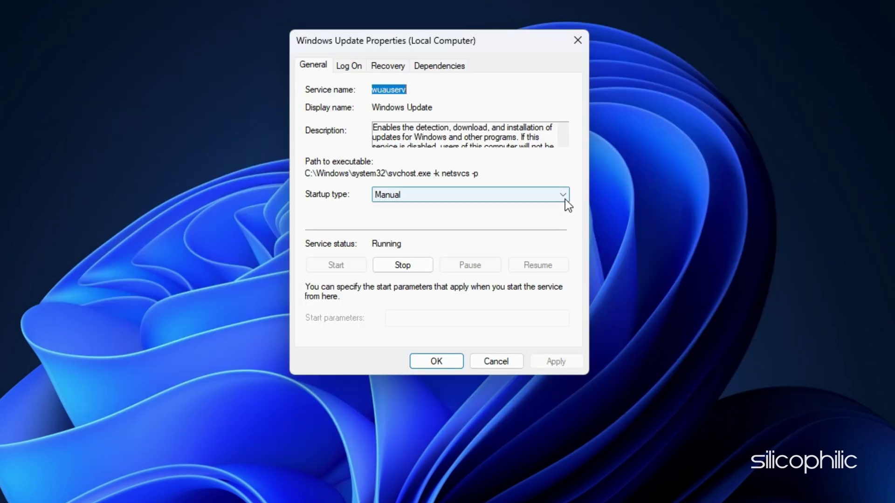
pyautogui.click(564, 195)
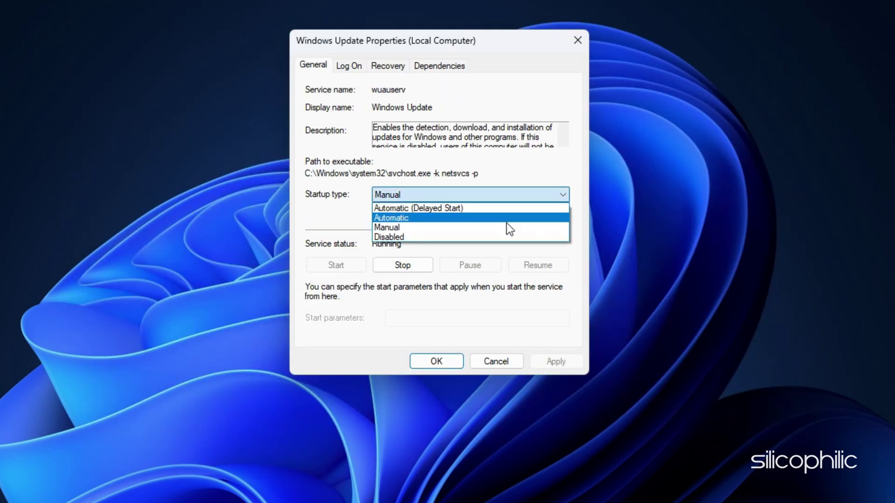
pyautogui.click(466, 216)
pyautogui.click(559, 361)
pyautogui.click(437, 363)
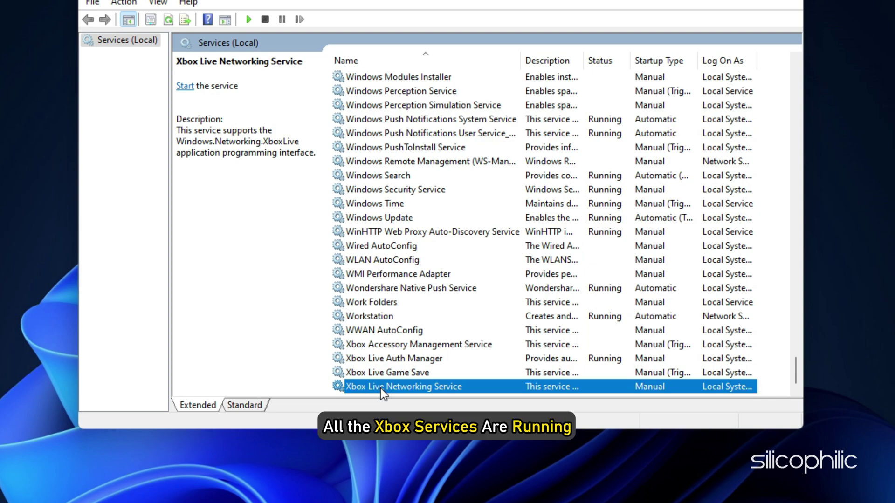
# Step: Start Xbox Accessory Management Service and set Xbox Live Auth Manager to Automatic
pyautogui.rightClick(383, 344)
pyautogui.doubleClick(364, 345)
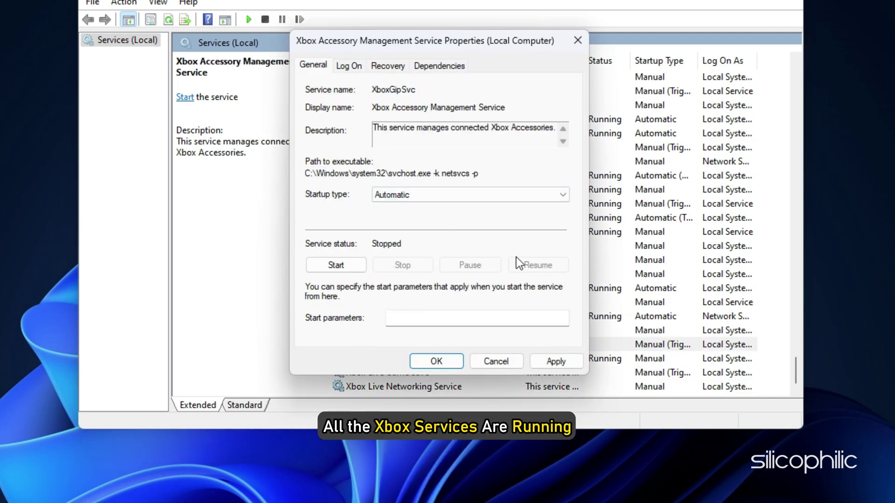
pyautogui.click(336, 265)
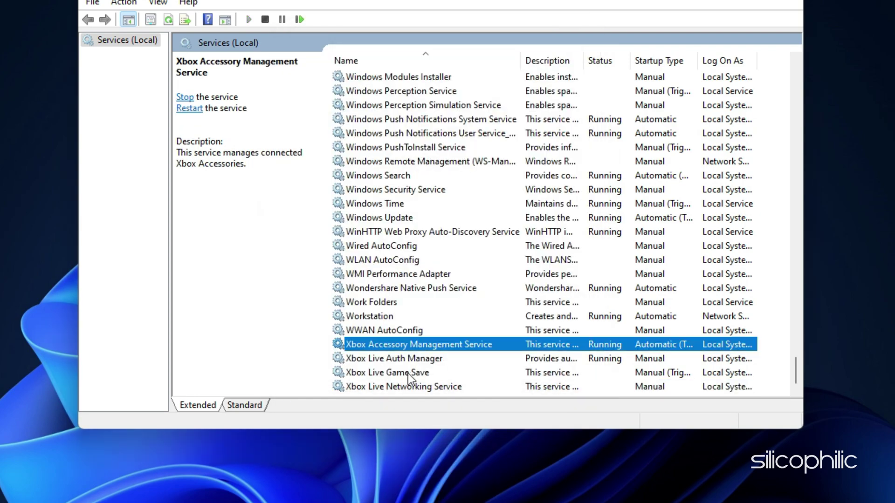
pyautogui.doubleClick(402, 358)
pyautogui.click(466, 249)
pyautogui.click(466, 209)
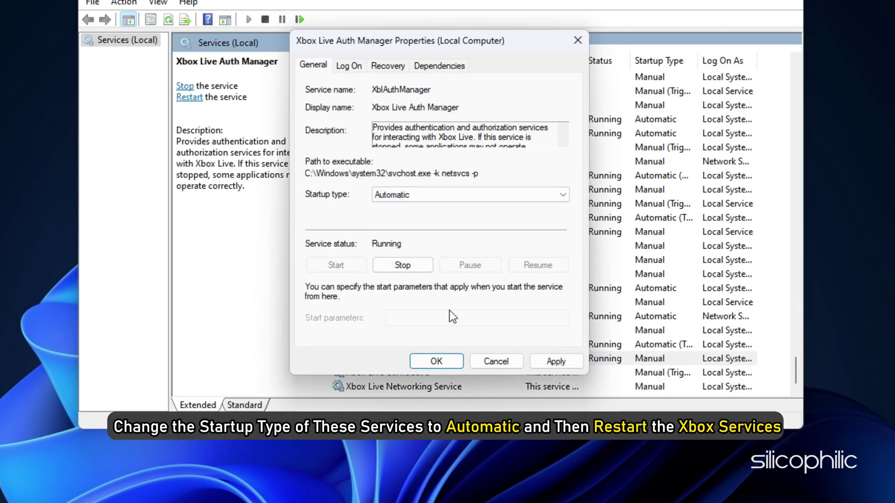
pyautogui.click(436, 362)
# Step: Set Xbox Live Game Save to Automatic and start it
pyautogui.click(416, 372)
pyautogui.doubleClick(419, 373)
pyautogui.click(499, 193)
pyautogui.click(438, 216)
pyautogui.click(412, 262)
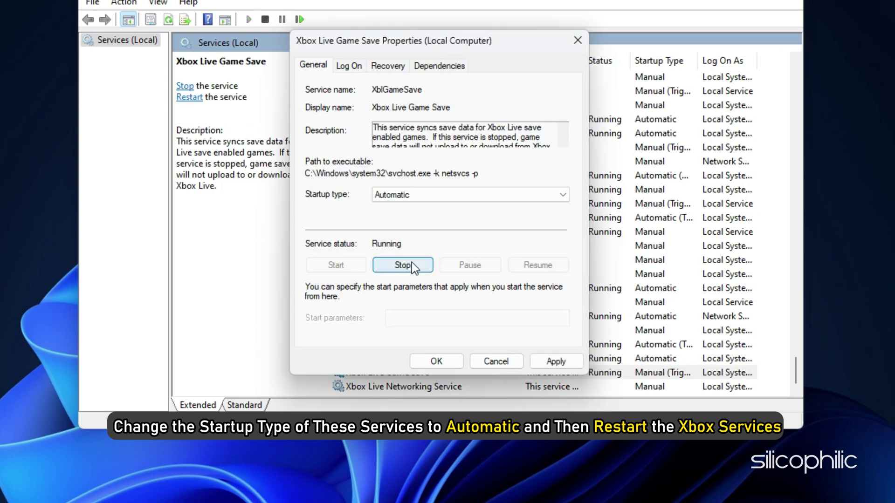
pyautogui.click(466, 359)
# Step: Set Xbox Live Networking Service to Automatic and start it
pyautogui.doubleClick(432, 381)
pyautogui.click(499, 194)
pyautogui.click(463, 218)
pyautogui.click(412, 262)
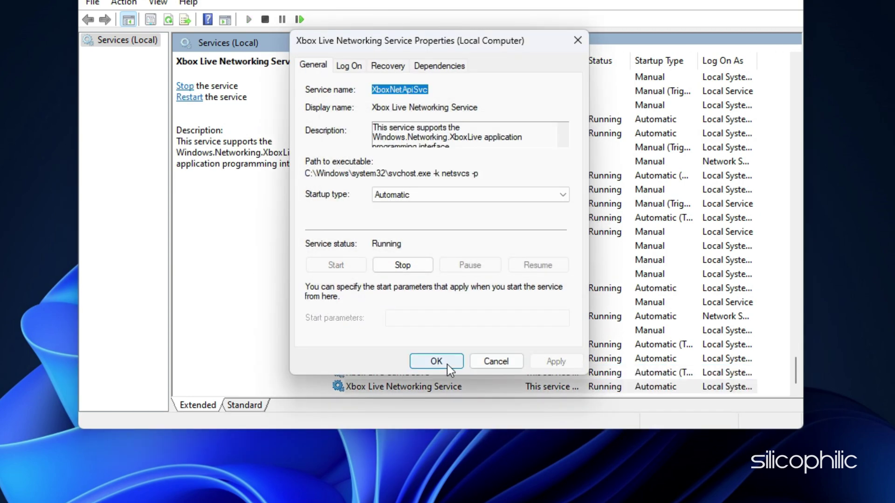
pyautogui.click(447, 364)
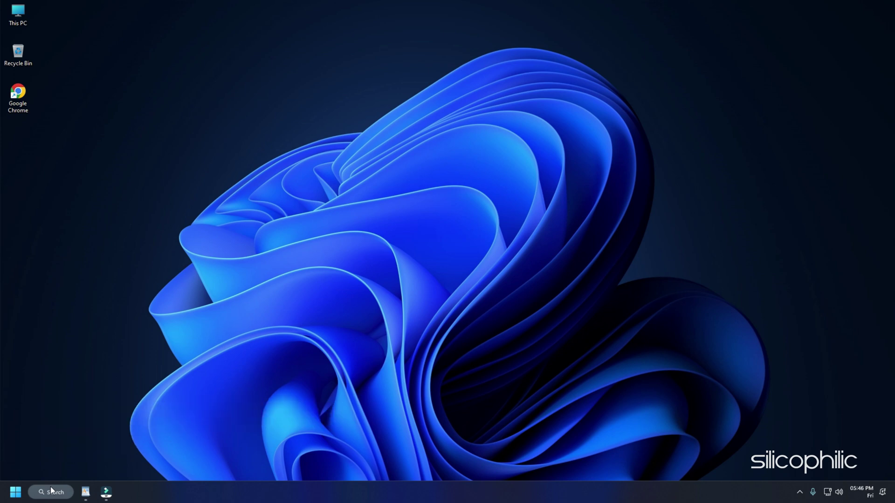
# Step: Launch Windows PowerShell as administrator, approving the UAC prompt
pyautogui.click(51, 490)
pyautogui.write('pow')
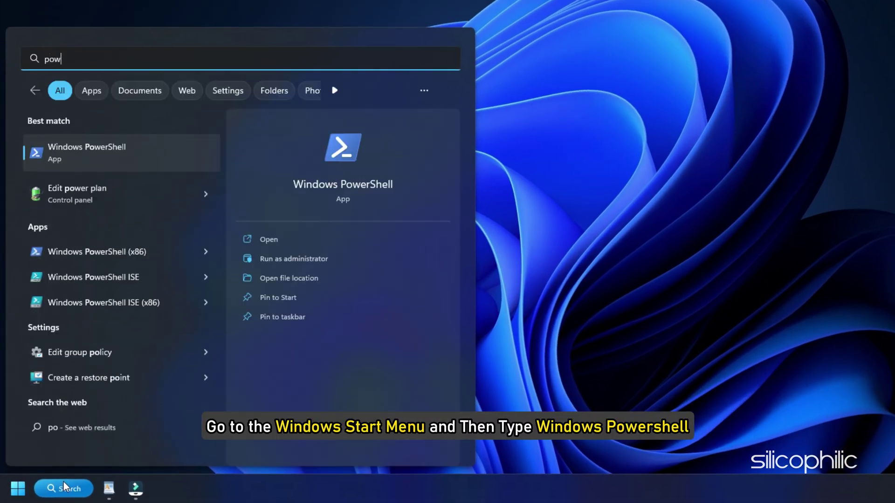
pyautogui.write('er')
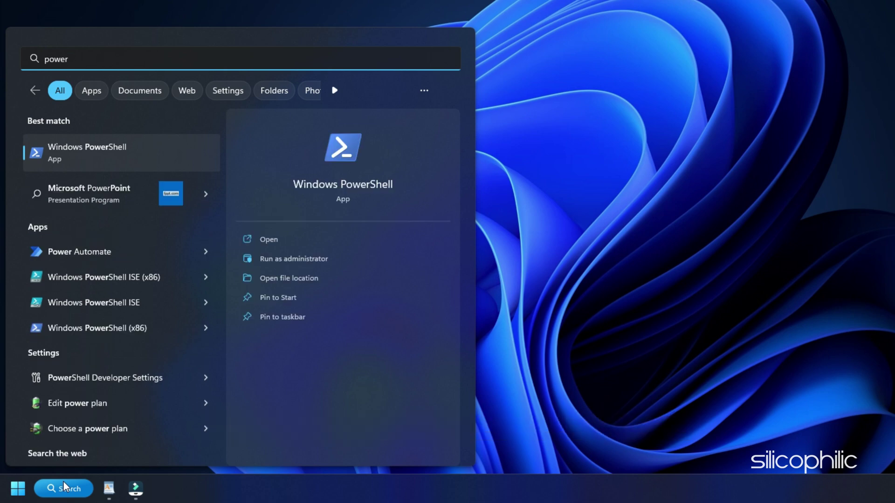
pyautogui.click(347, 264)
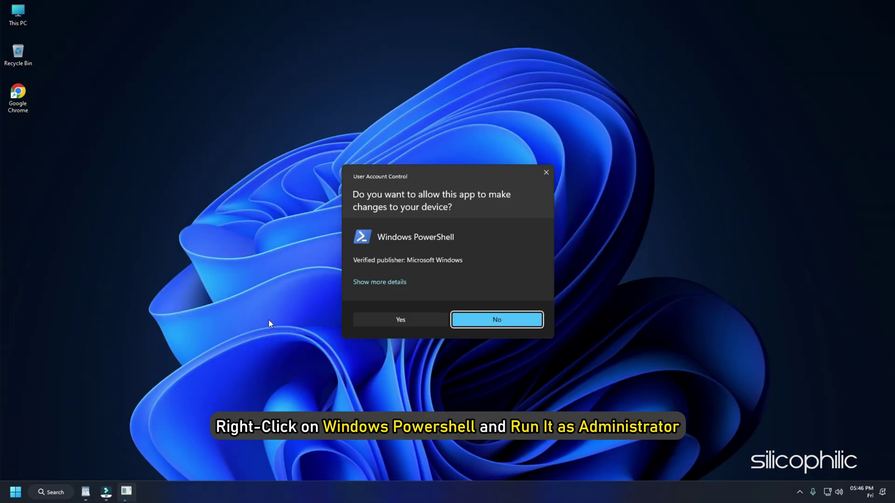
pyautogui.click(471, 317)
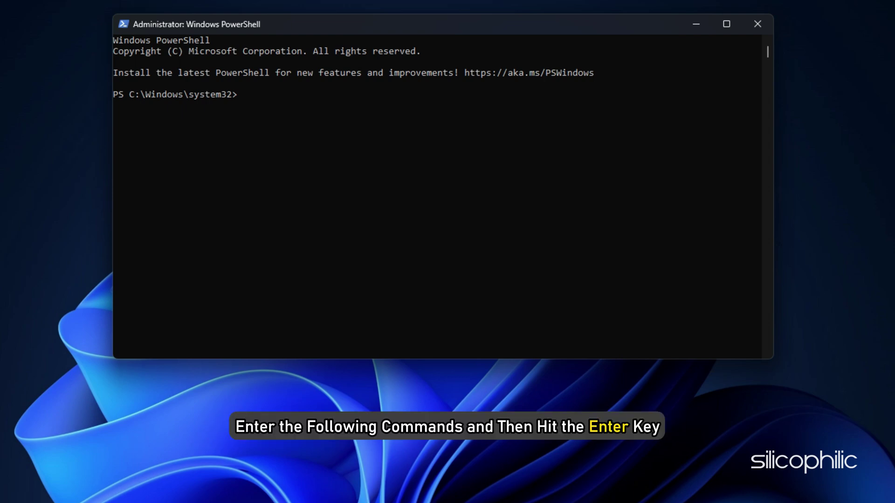
# Step: Run the Get-AppXPackage re-registration commands for all apps and the Store, then exit PowerShell
pyautogui.write('Get-AppXPackage | Foreach {Add-AppxPackage -DisableDevelopmentMode -Register $($_.InstallLocation)\\AppXManifest.xml}')
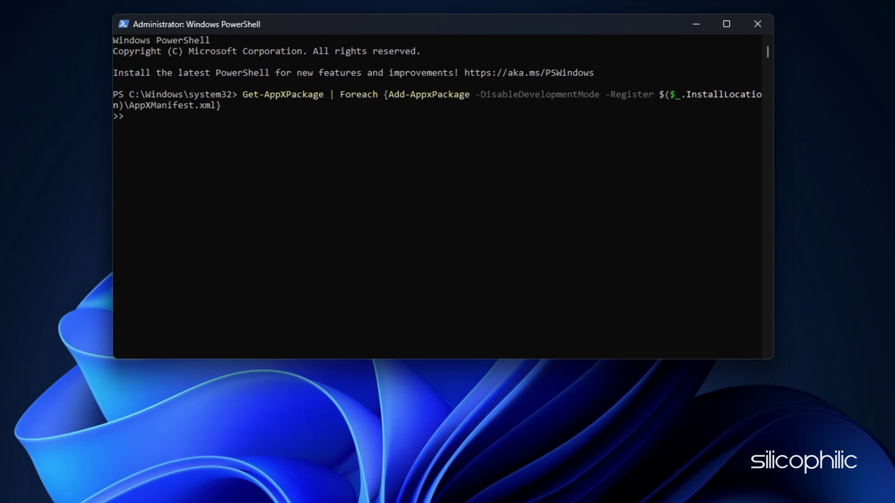
pyautogui.press('Return')
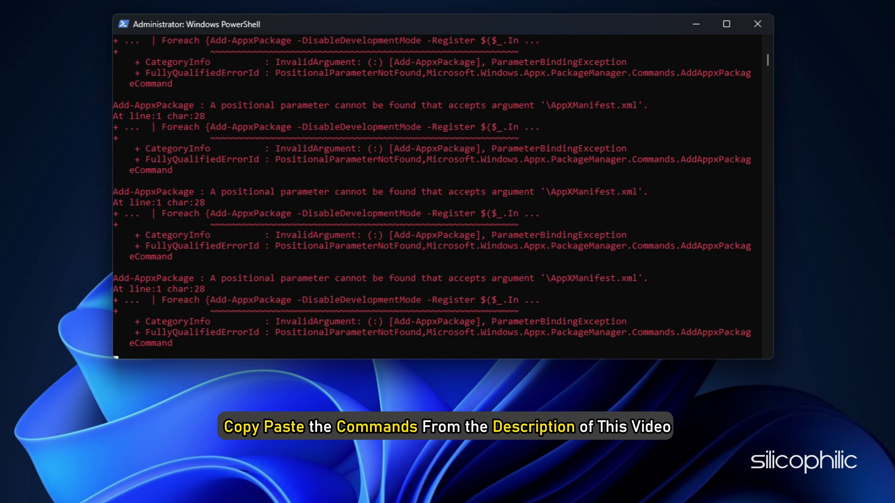
pyautogui.scroll(-4, 708, 222)
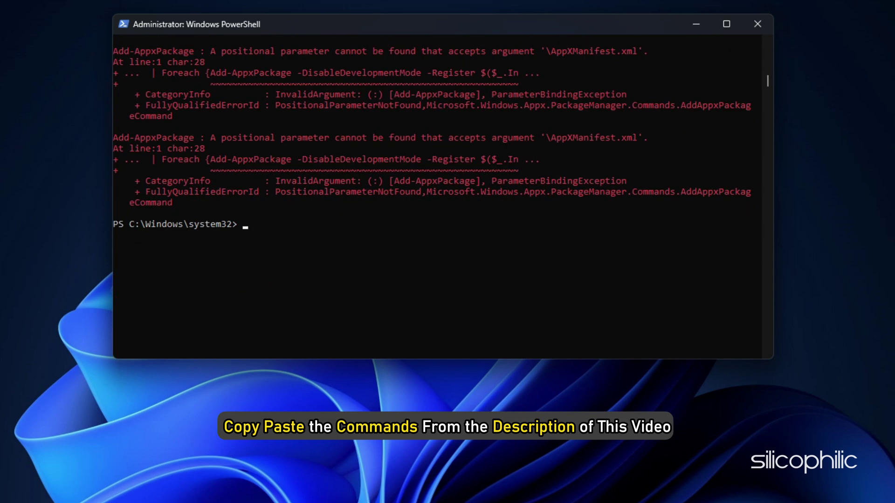
pyautogui.write('Get-AppXPackage *WindowsStore* -AllUsers | Foreach {Add-AppxPackage -DisableDevelopmentMode -Register $($_.InstallLocation)\\AppXManifest.xml}')
pyautogui.write('e')
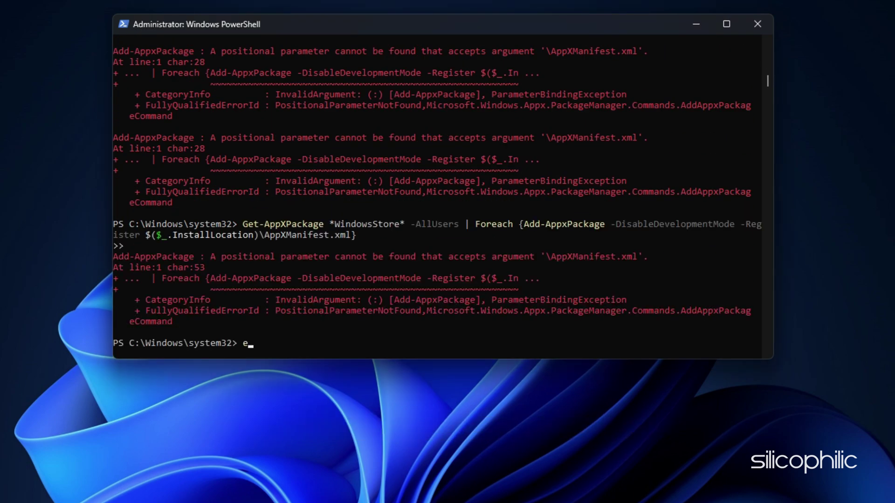
pyautogui.write('xit')
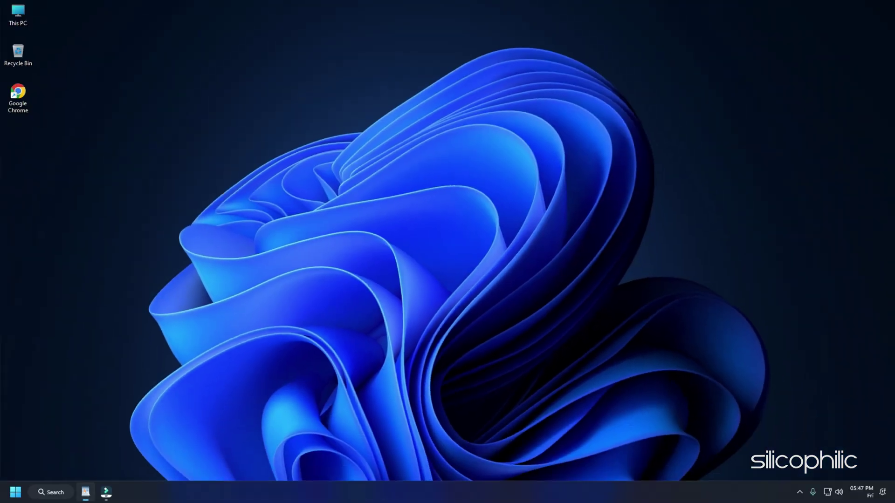